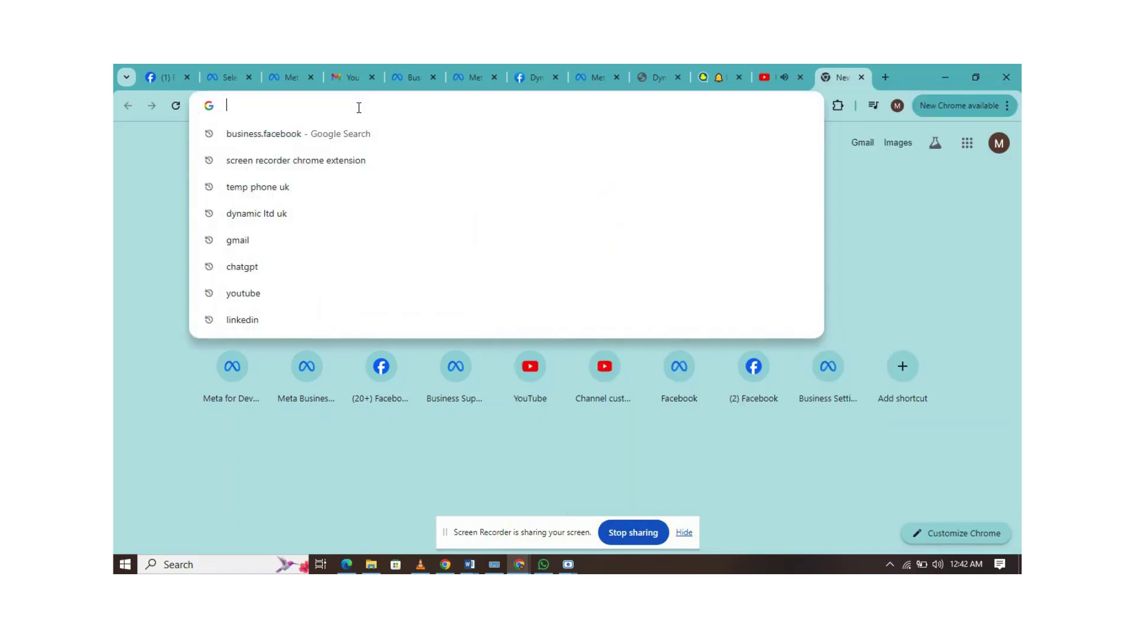
{"action": "type", "text": "business.facebook.com"}
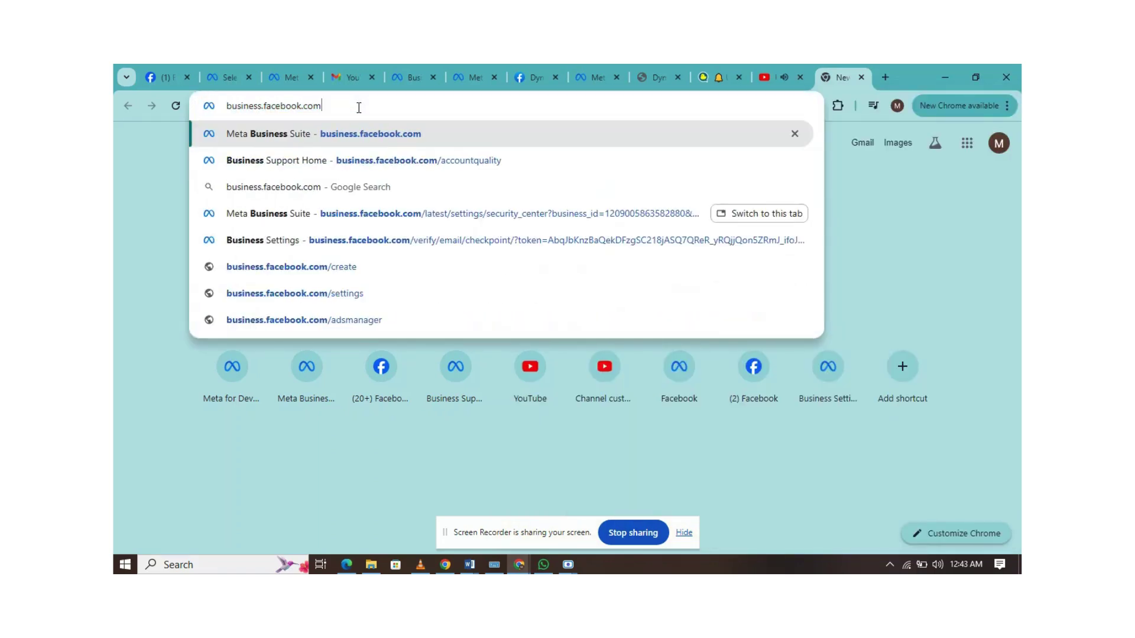
Load business.facebook.com to reach the Meta business home page.
{"action": "key", "text": "Return"}
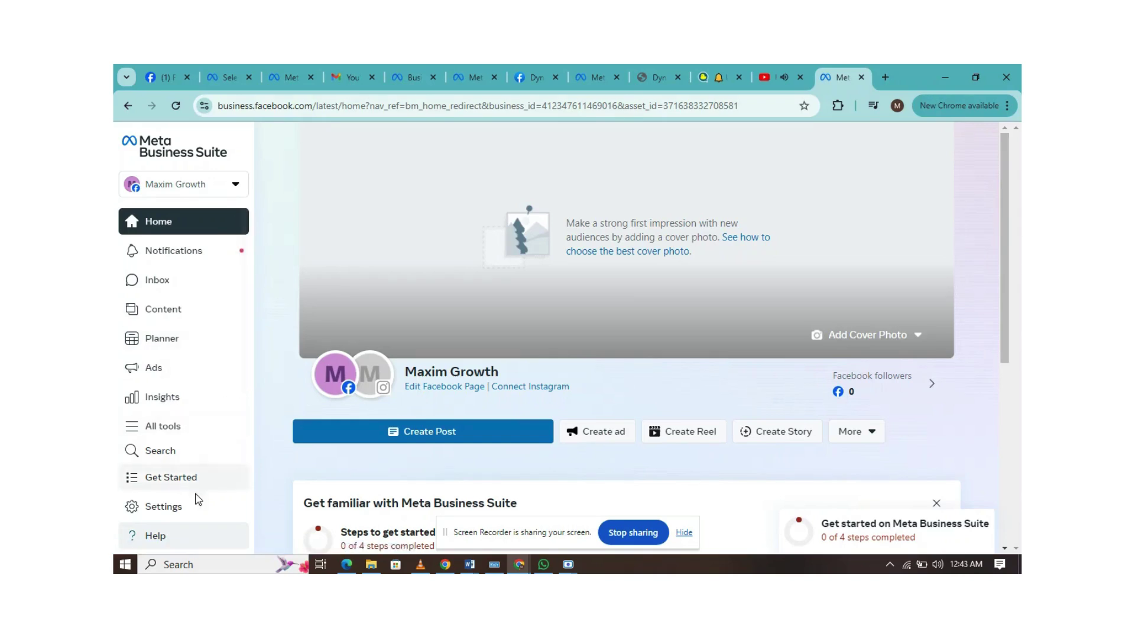
Go to Business Manager via Help and select the Maxim Growth portfolio from the list.
{"action": "left_click", "coordinate": [186, 537]}
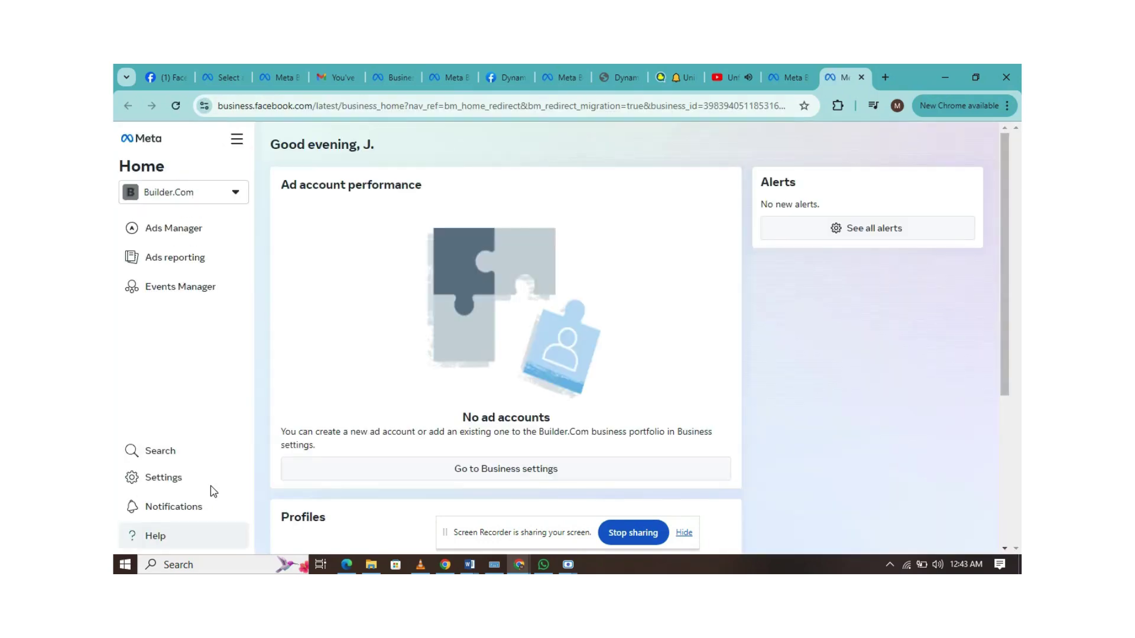
{"action": "left_click", "coordinate": [230, 199]}
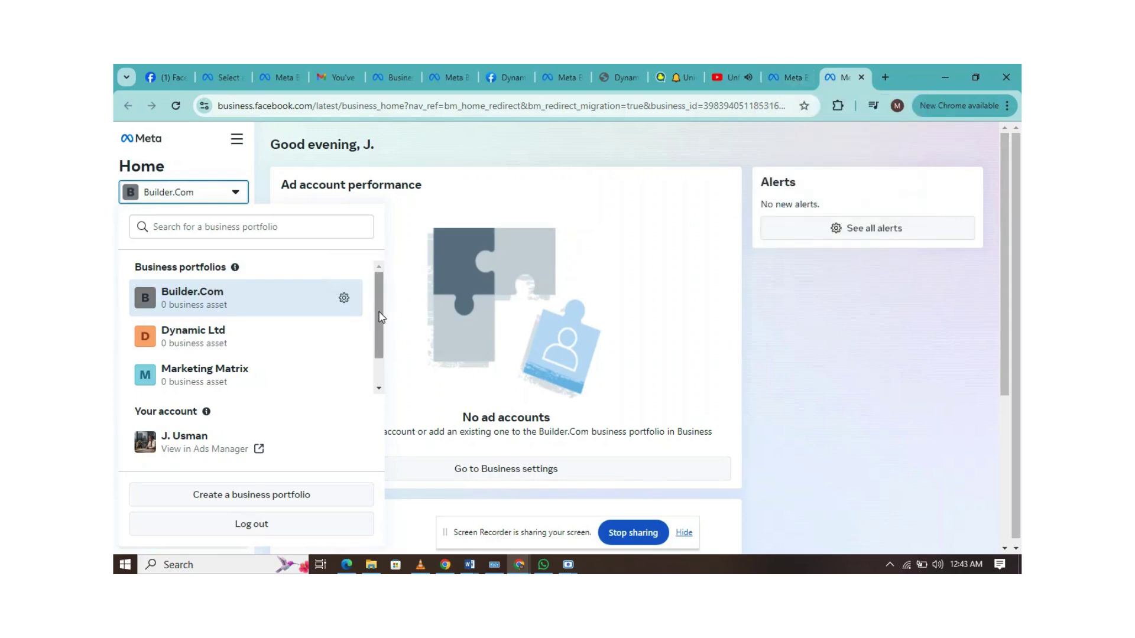
{"action": "left_click_drag", "start_coordinate": [378, 316], "coordinate": [379, 425]}
{"action": "mouse_move", "coordinate": [222, 374]}
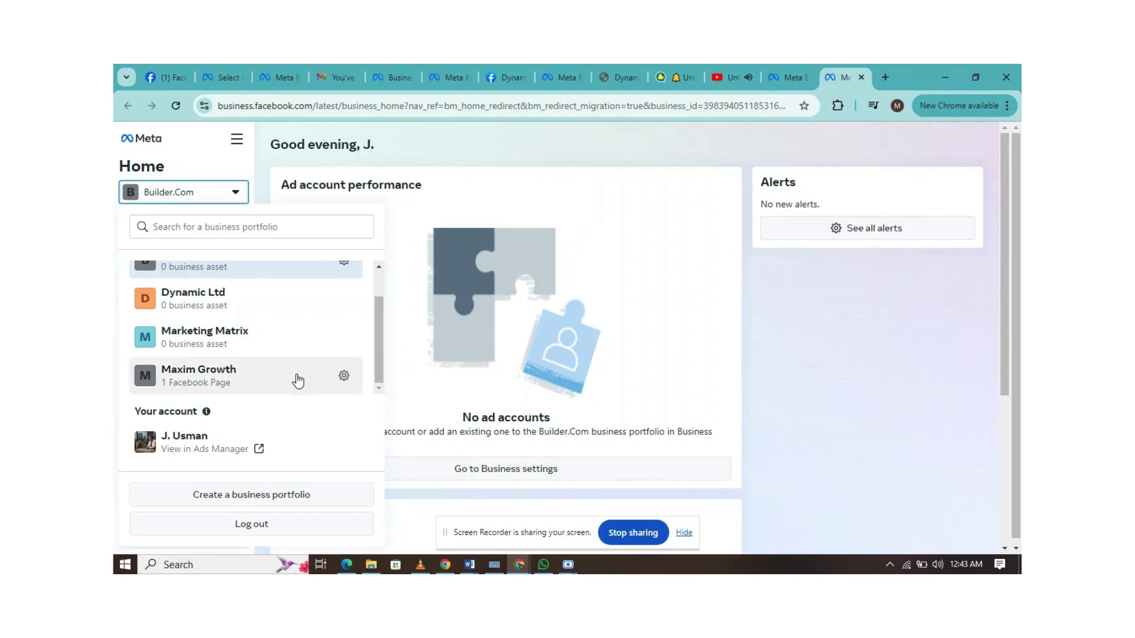
{"action": "left_click", "coordinate": [283, 380]}
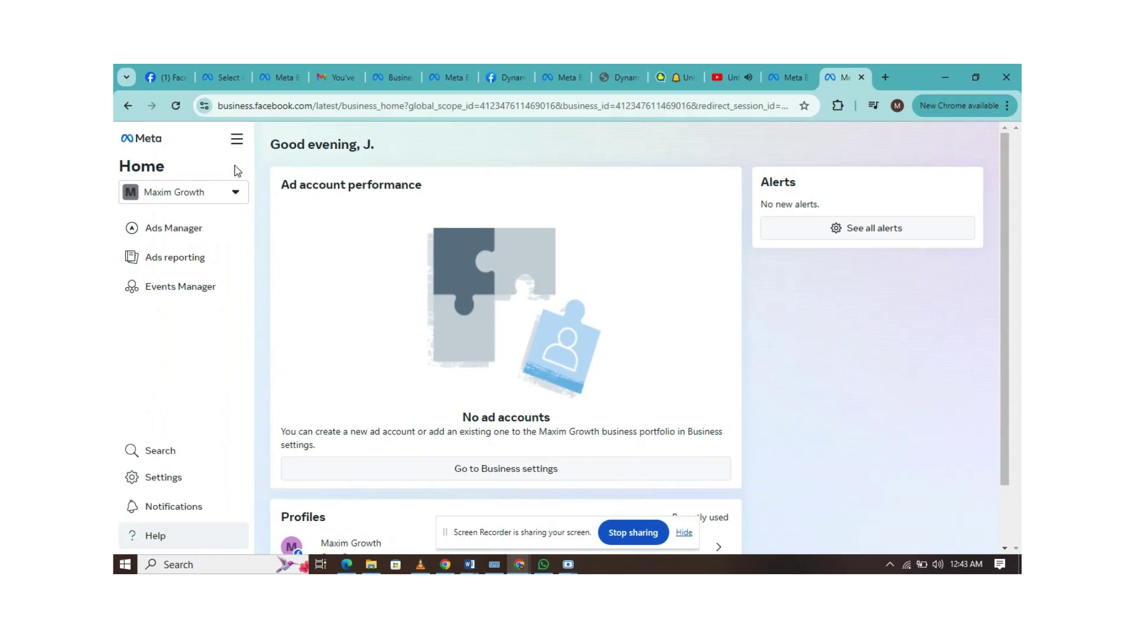
From All tools, go to the Maxim Growth portfolio's Settings.
{"action": "left_click", "coordinate": [238, 141]}
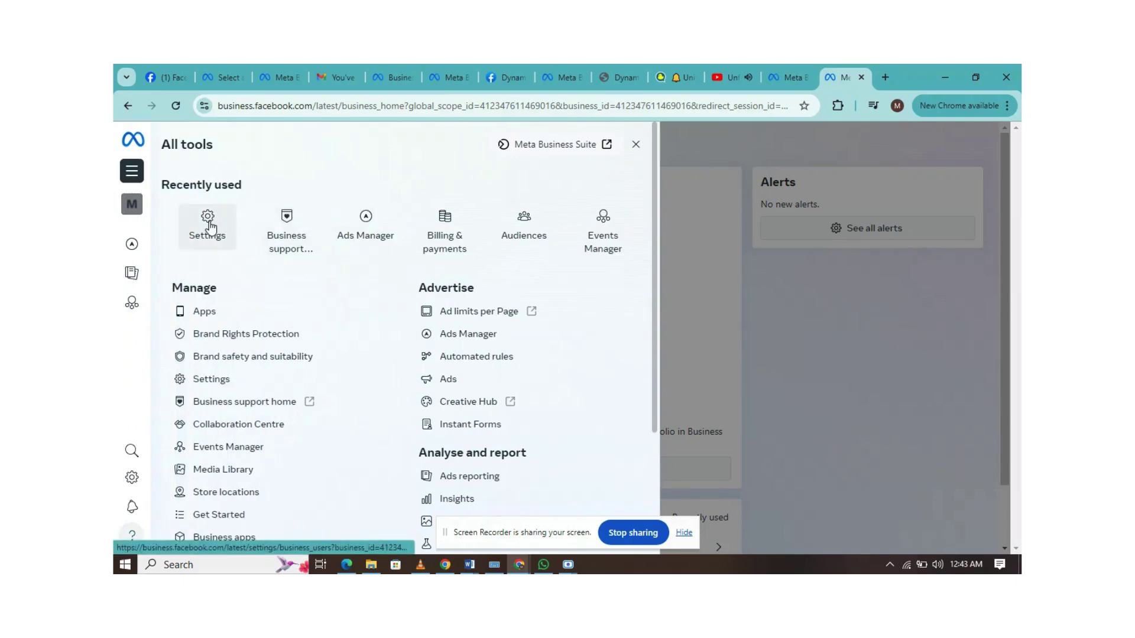
{"action": "left_click", "coordinate": [211, 228]}
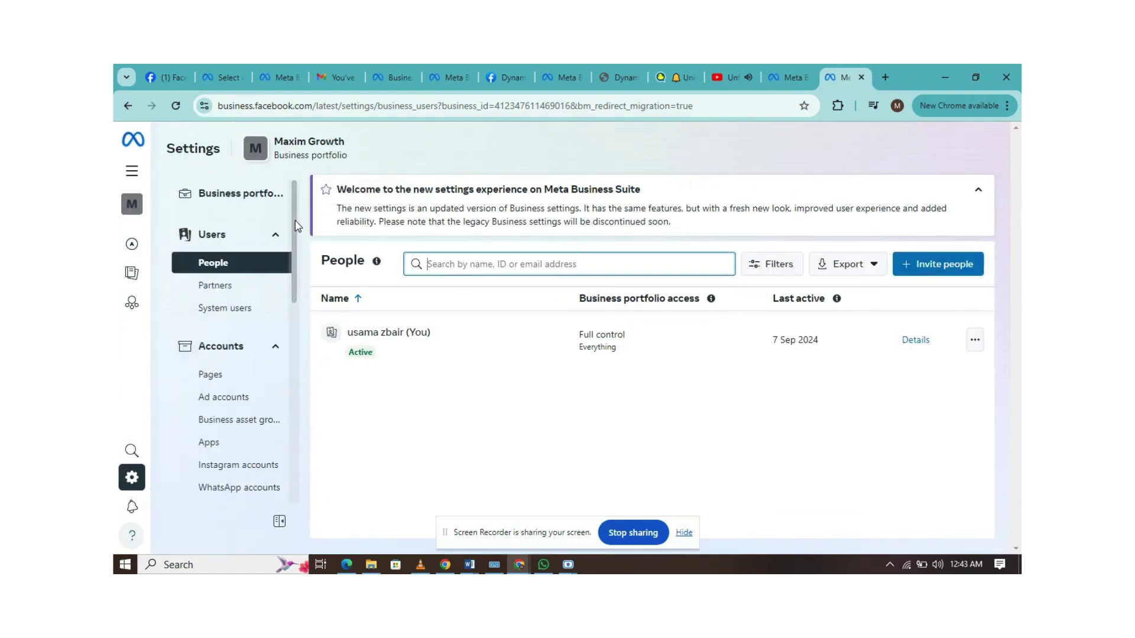
{"action": "left_click_drag", "start_coordinate": [296, 226], "coordinate": [295, 388]}
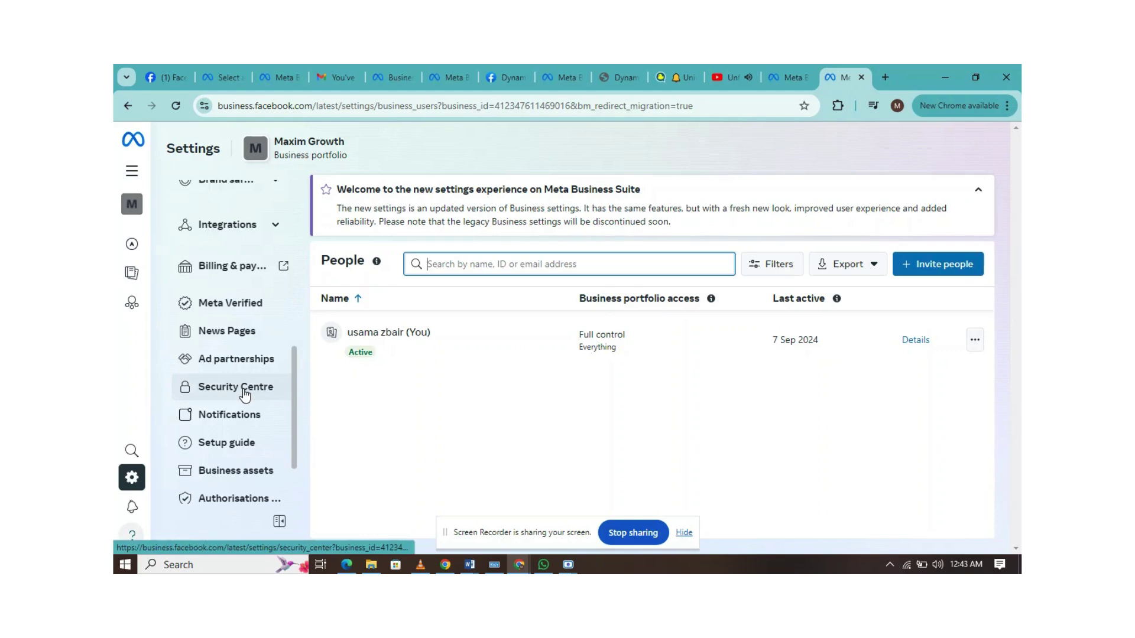
Show Security Centre and highlight Maxim Growth's 'Ineligible for verification' status.
{"action": "left_click", "coordinate": [245, 395]}
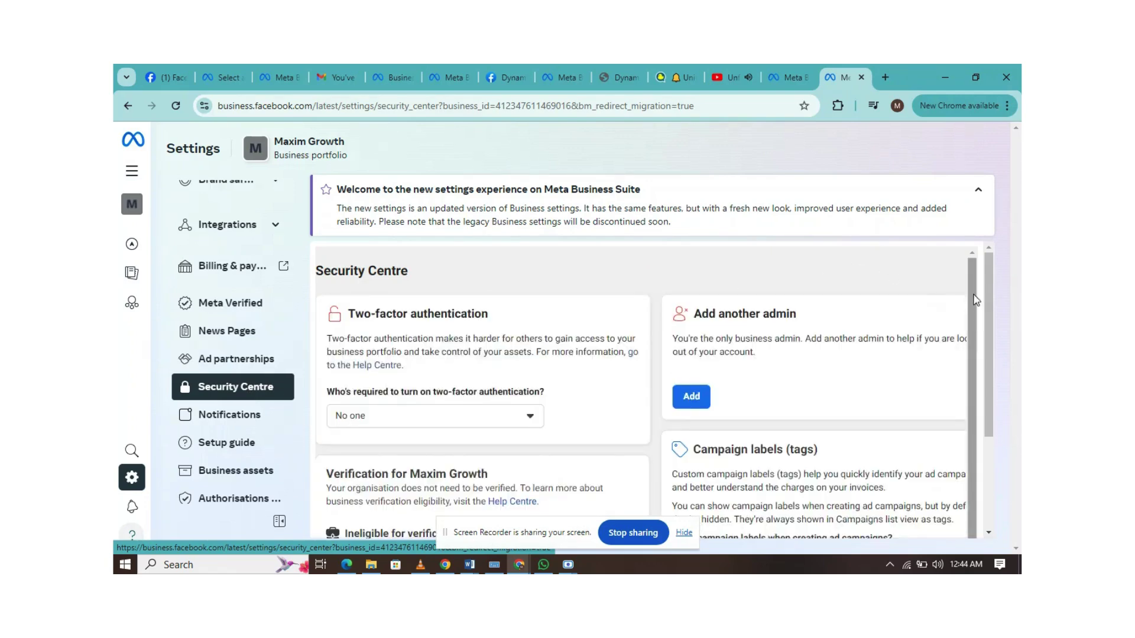
{"action": "left_click_drag", "start_coordinate": [987, 294], "coordinate": [980, 374]}
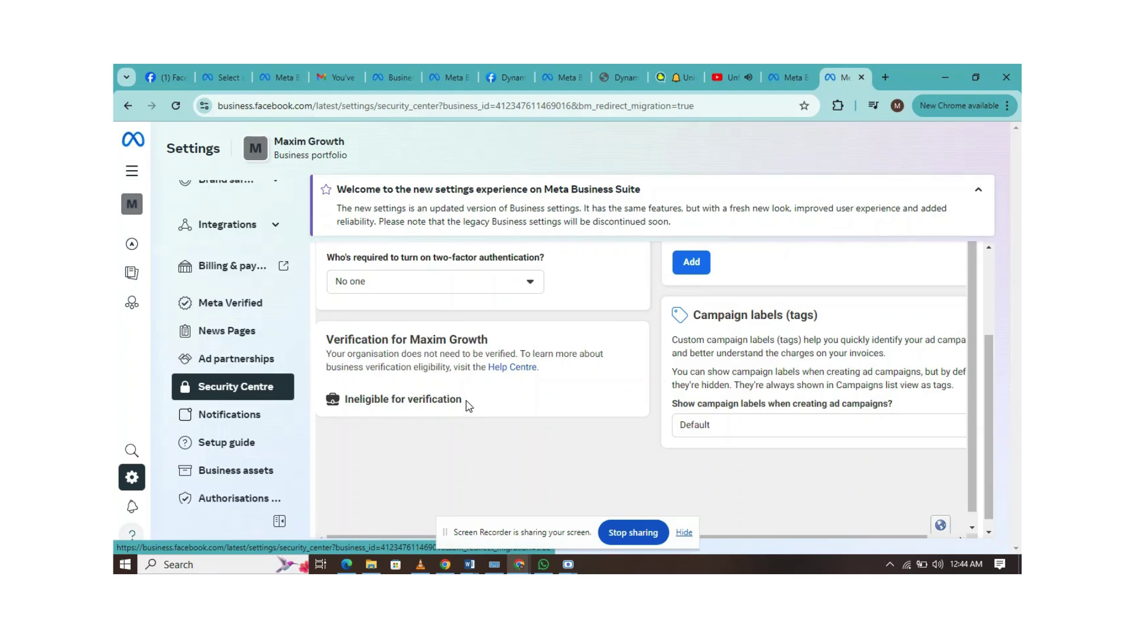
{"action": "left_click_drag", "start_coordinate": [467, 403], "coordinate": [346, 399]}
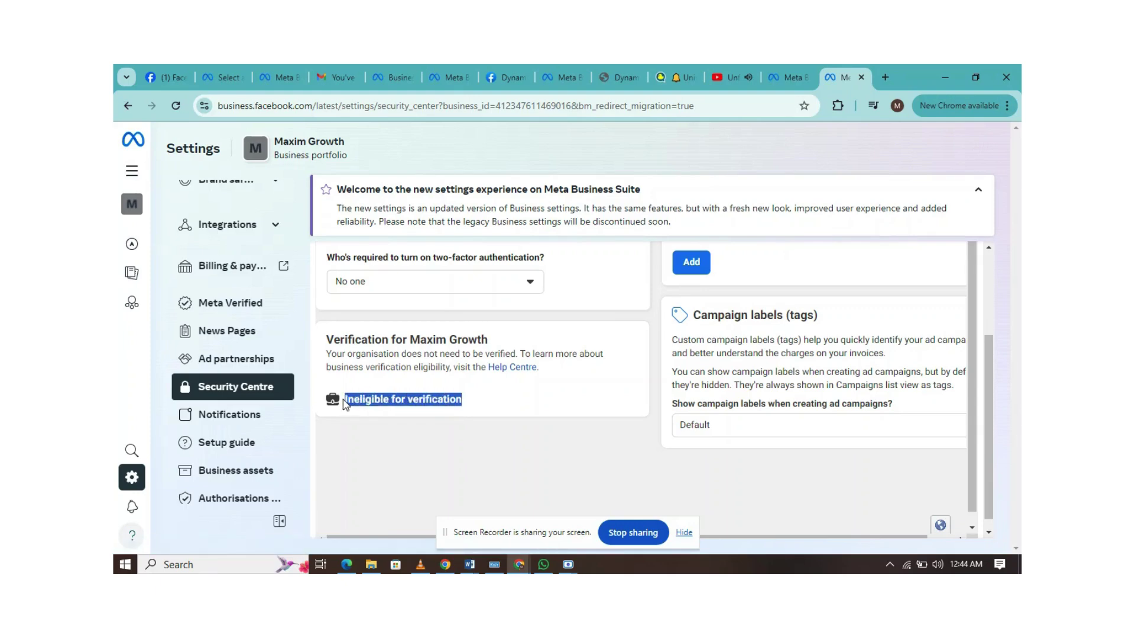
{"action": "left_click", "coordinate": [427, 405]}
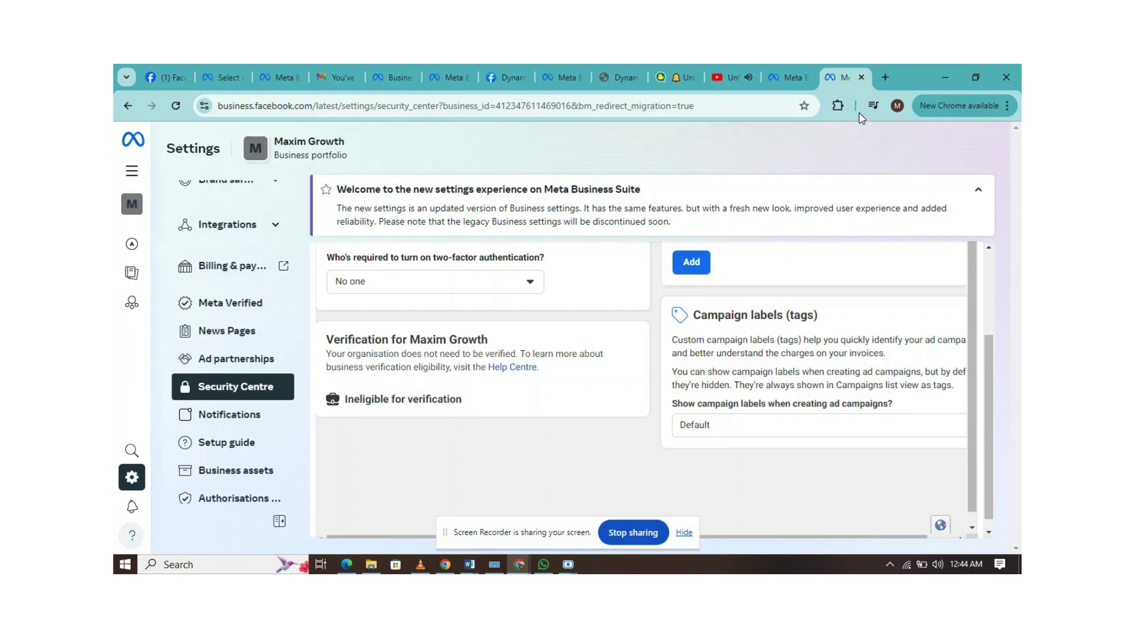
Load developer.facebook.com in a new browser tab.
{"action": "left_click", "coordinate": [884, 77]}
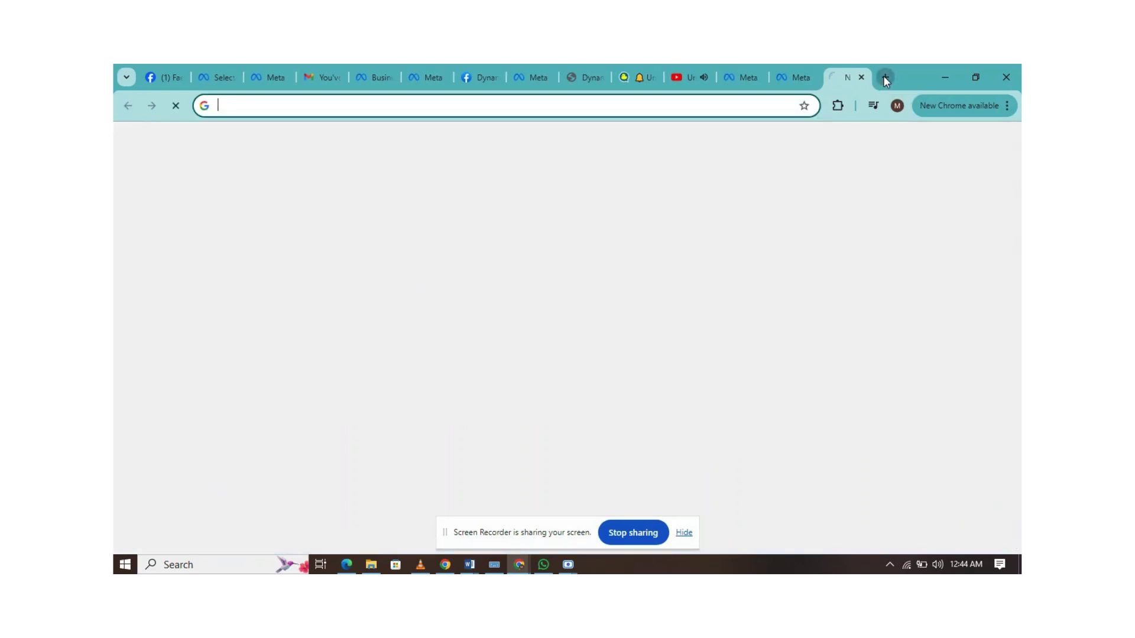
{"action": "type", "text": "de"}
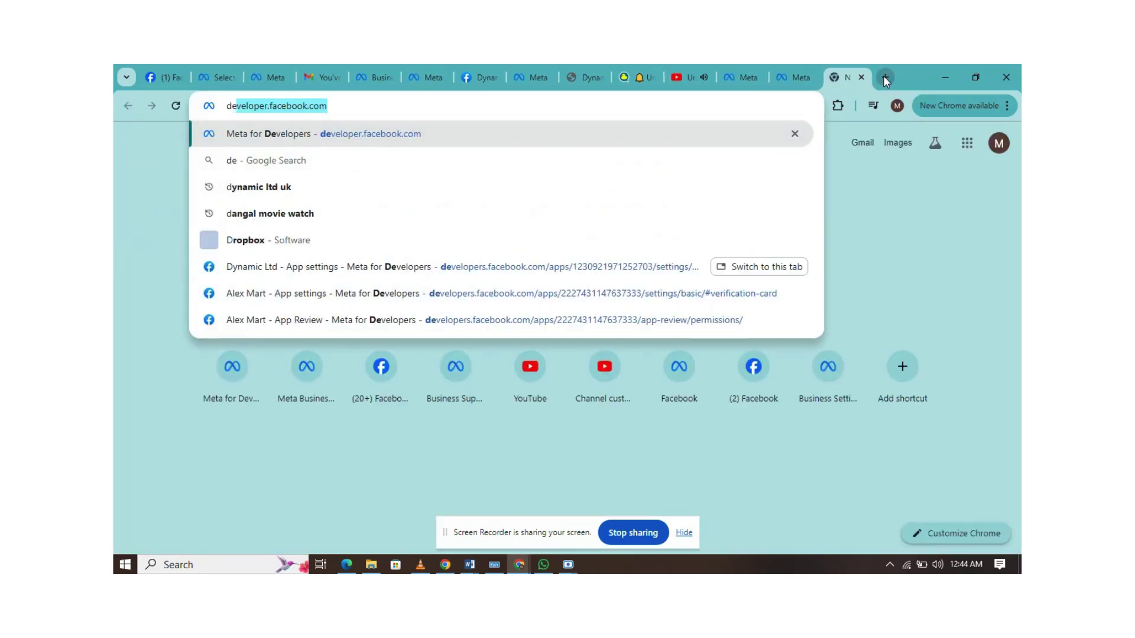
{"action": "type", "text": "velop"}
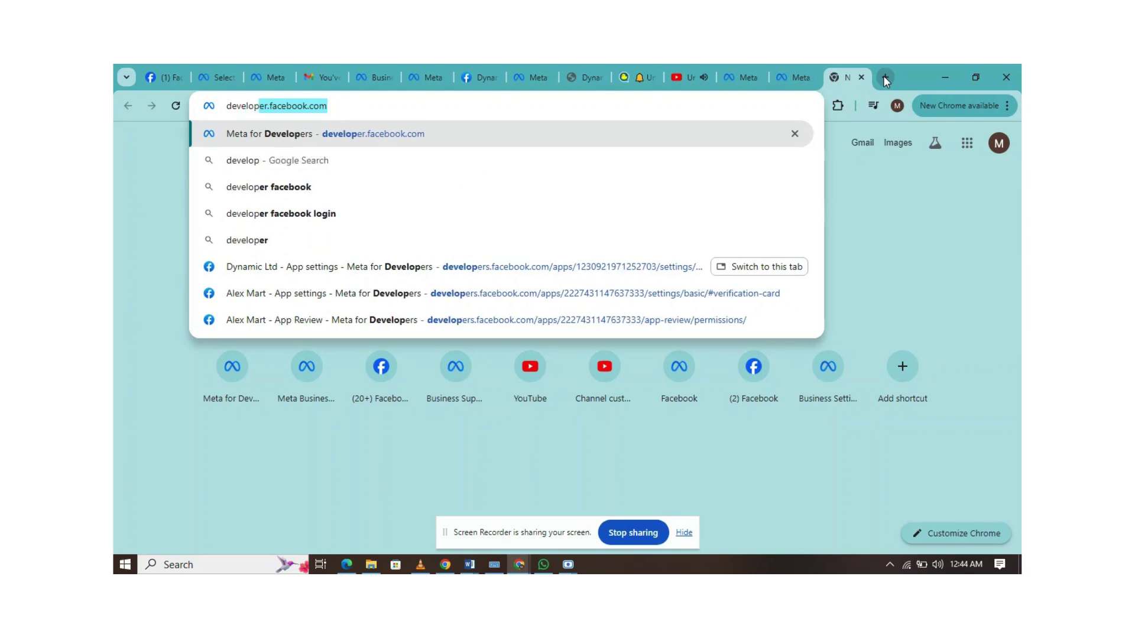
{"action": "key", "text": "Right"}
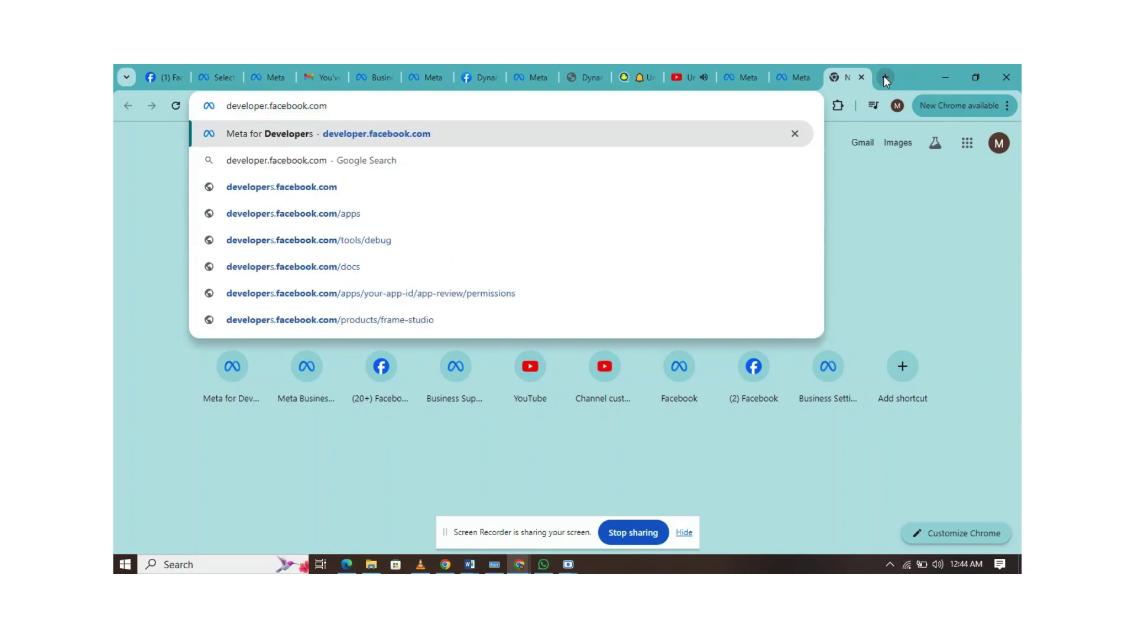
{"action": "key", "text": "Return"}
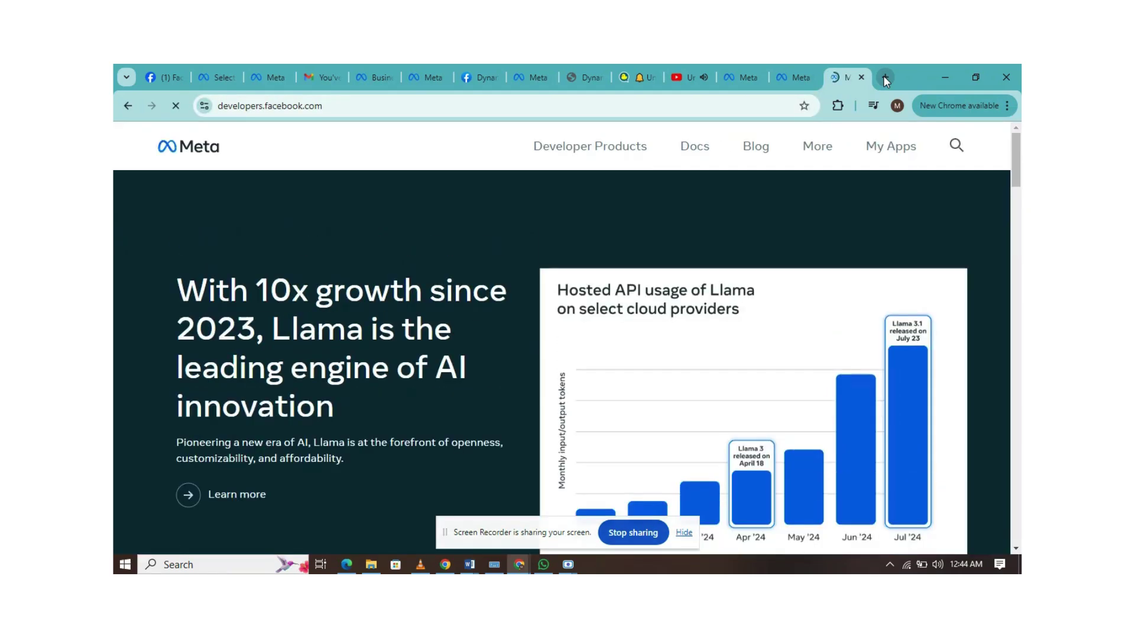
Create a new app connected to Maxim Growth and choose the Other use case.
{"action": "left_click", "coordinate": [877, 156]}
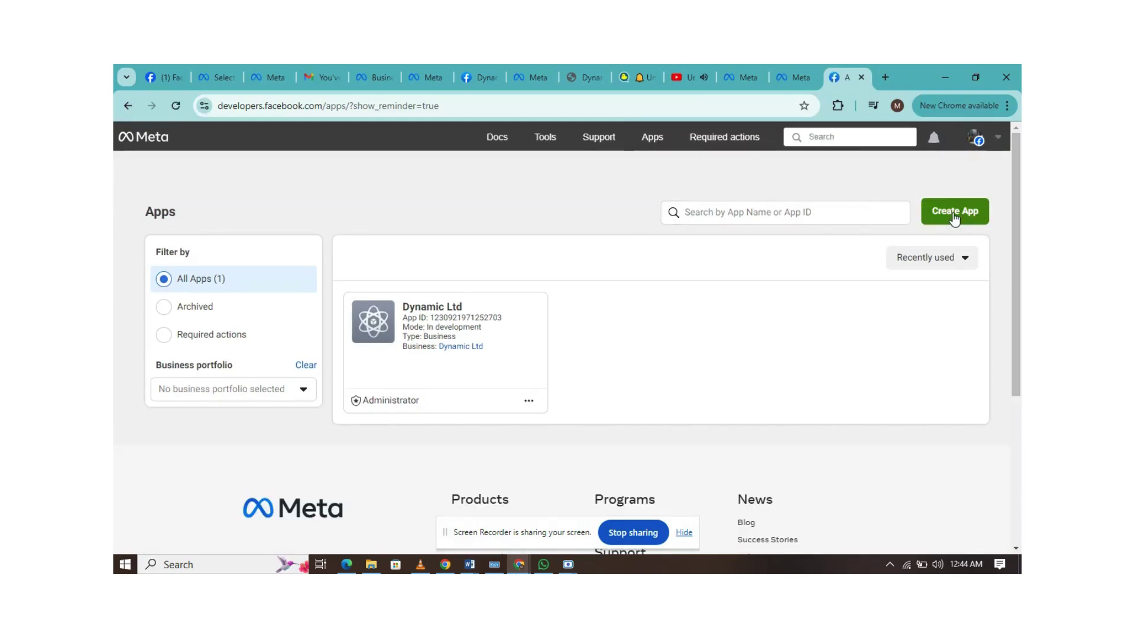
{"action": "left_click", "coordinate": [953, 218]}
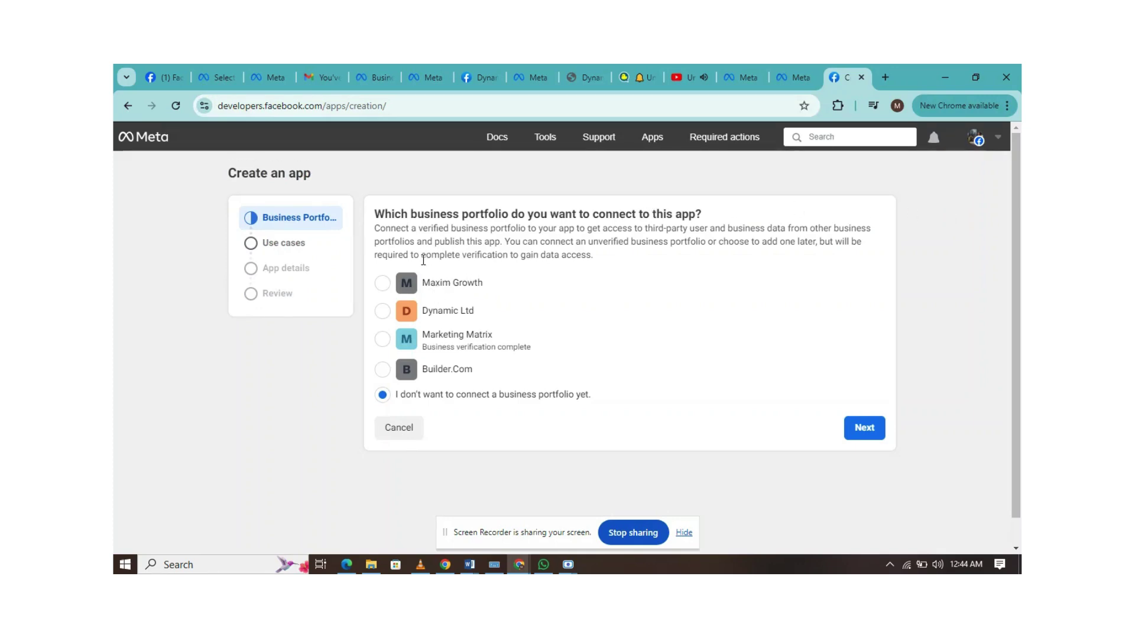
{"action": "left_click", "coordinate": [446, 283]}
{"action": "left_click", "coordinate": [864, 427]}
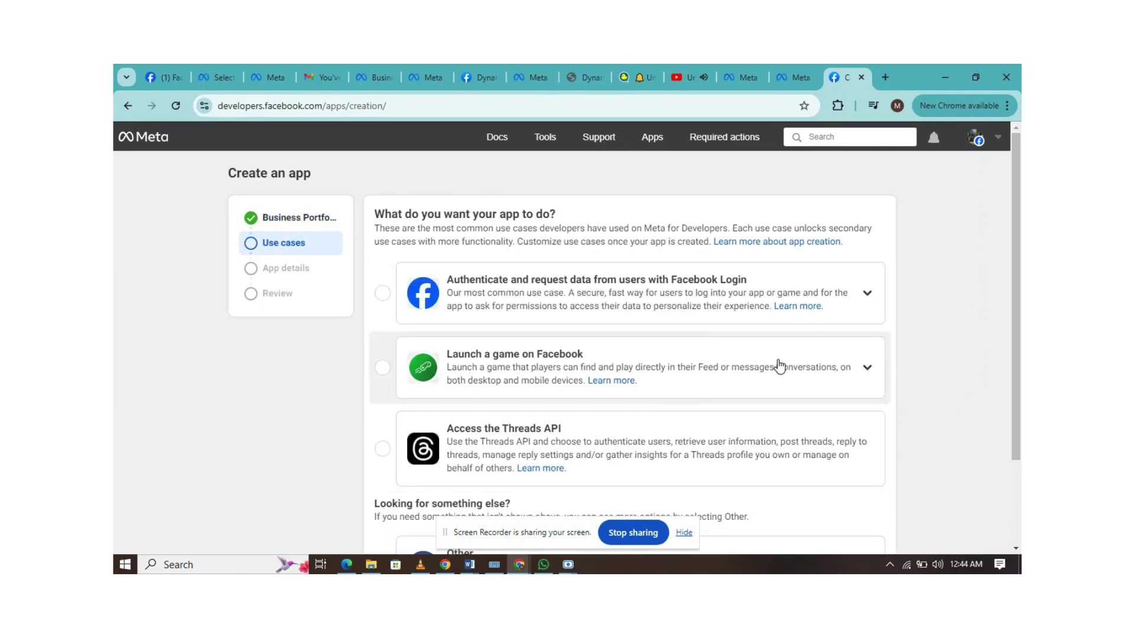
{"action": "left_click_drag", "start_coordinate": [1014, 298], "coordinate": [1008, 434]}
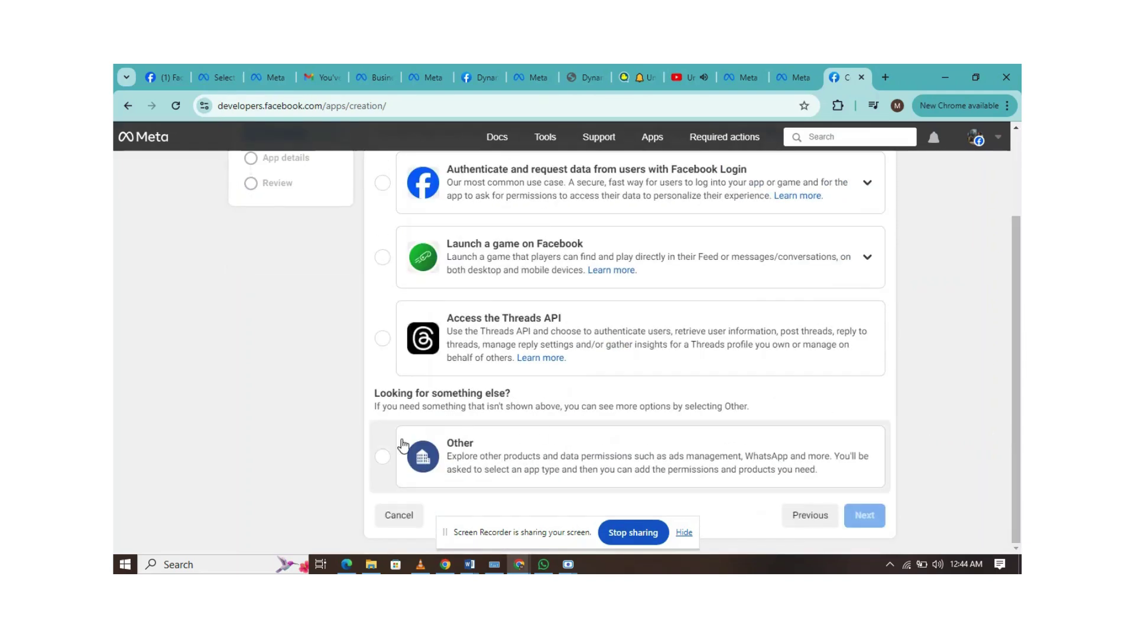
{"action": "left_click", "coordinate": [529, 448]}
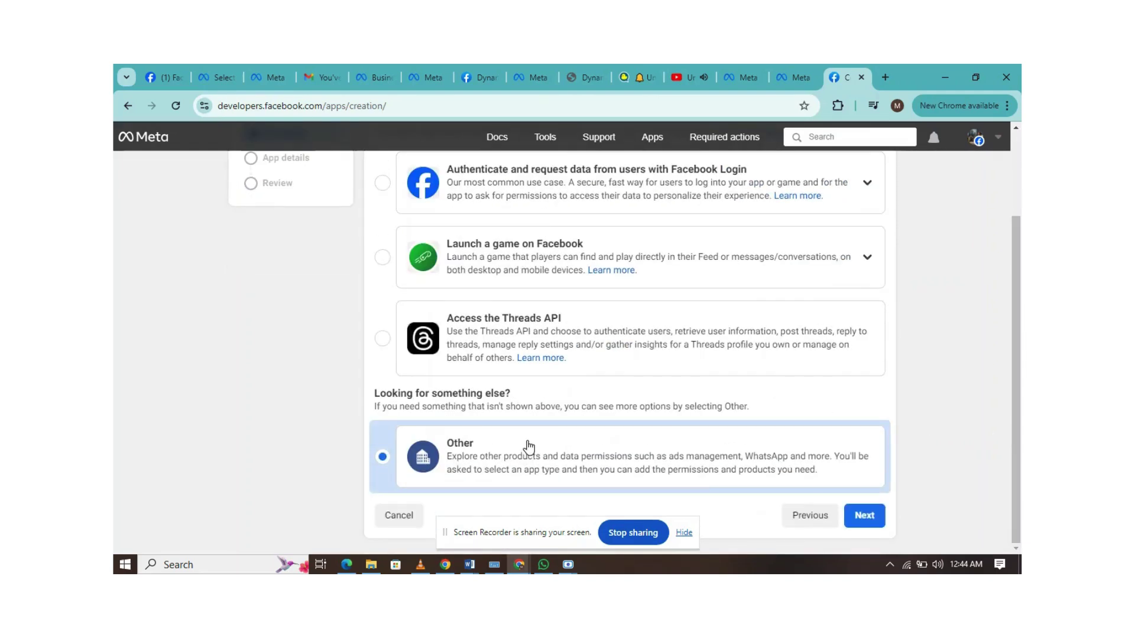
Choose the Business app type and start entering the app name 'Maxim Growth'.
{"action": "left_click", "coordinate": [864, 516]}
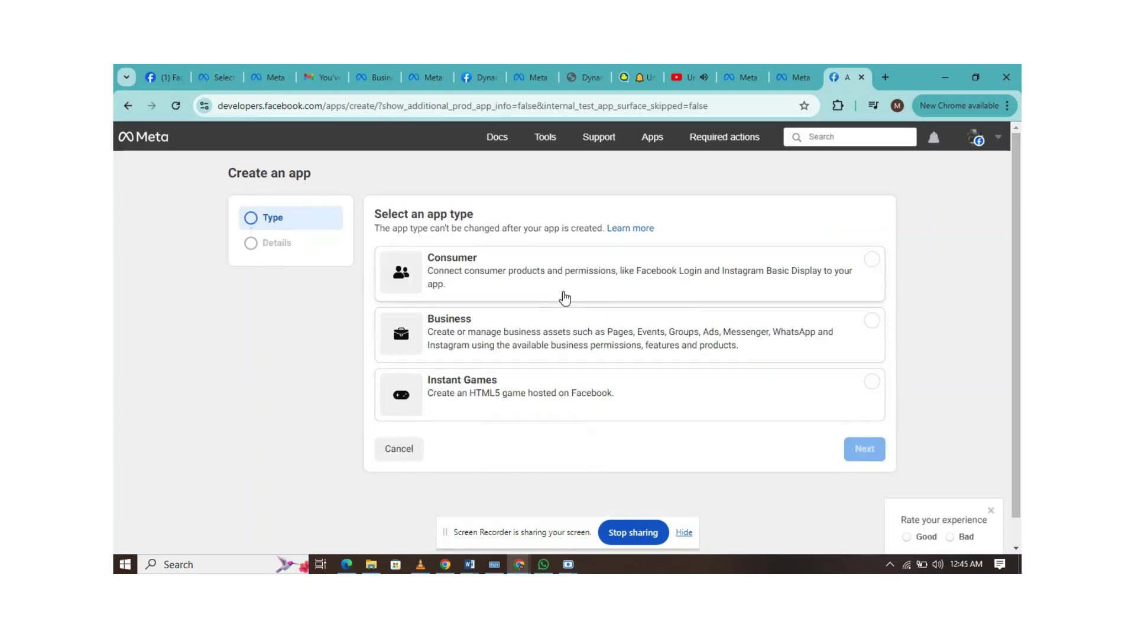
{"action": "left_click", "coordinate": [585, 339]}
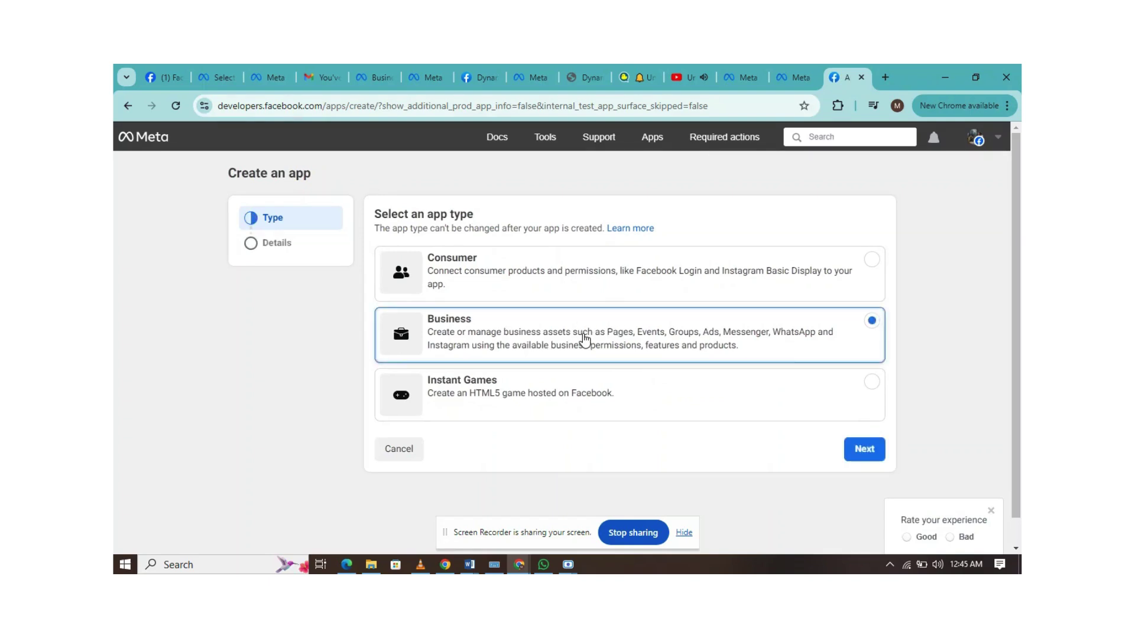
{"action": "left_click", "coordinate": [861, 454]}
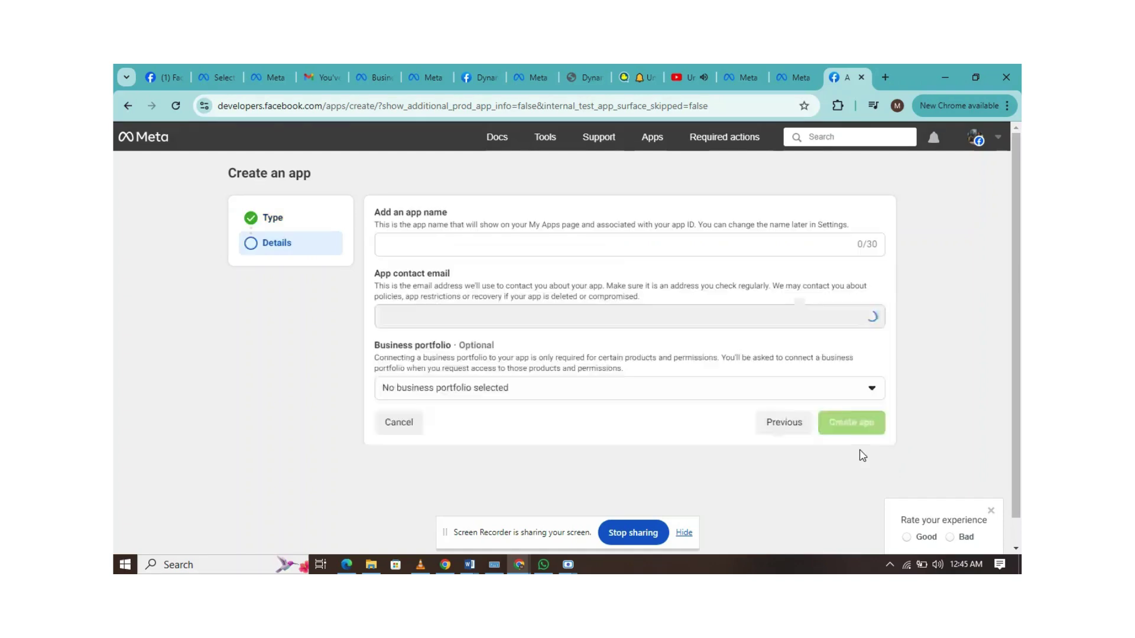
{"action": "left_click", "coordinate": [624, 246]}
{"action": "type", "text": "Ma"}
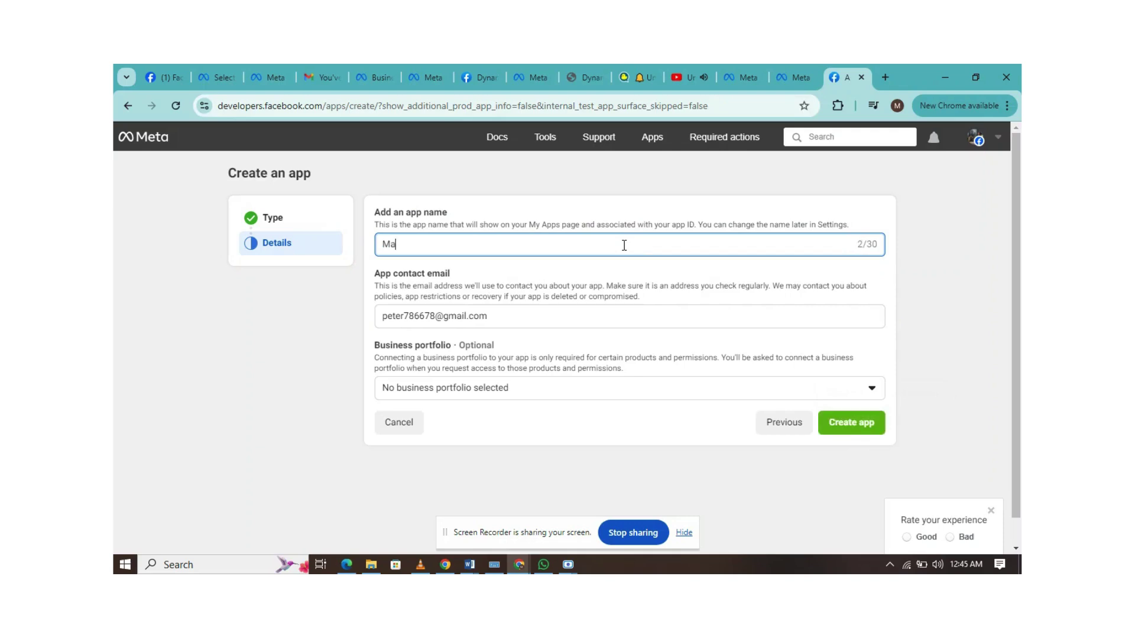
{"action": "type", "text": "xim "}
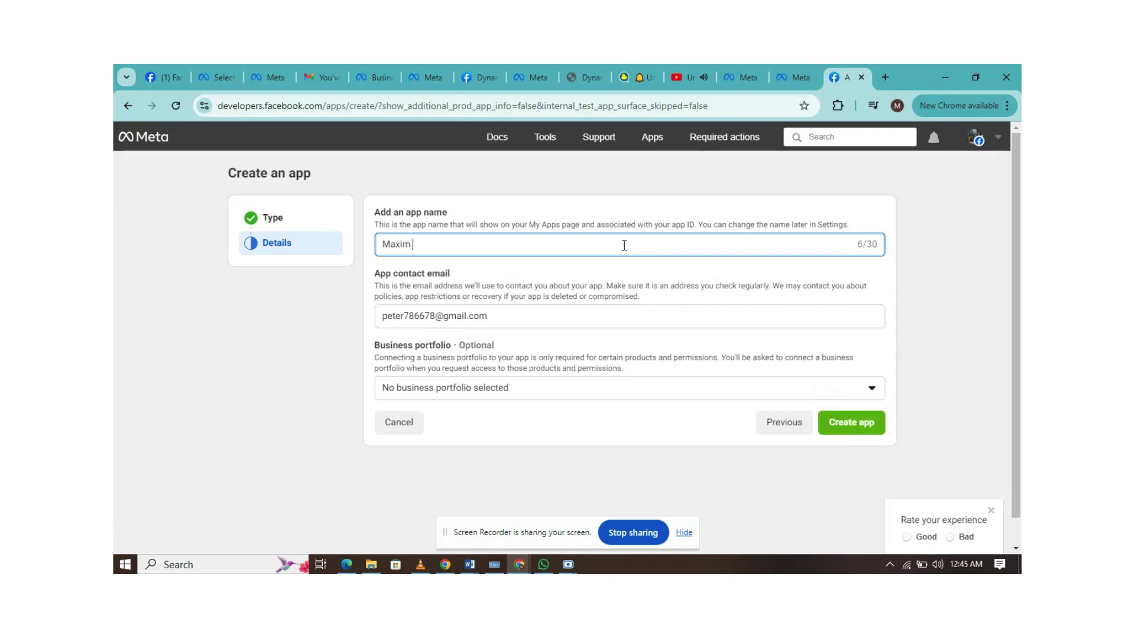
{"action": "type", "text": "Growth"}
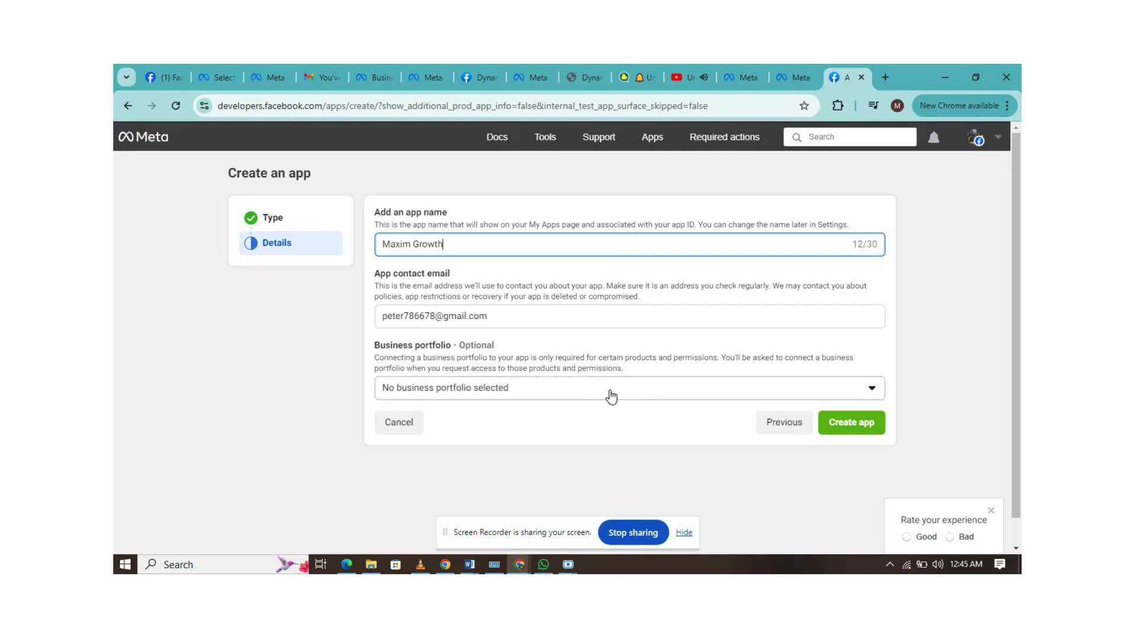
Link the Maxim Growth portfolio (correcting from Dynamic Ltd) and create the app.
{"action": "left_click", "coordinate": [610, 396]}
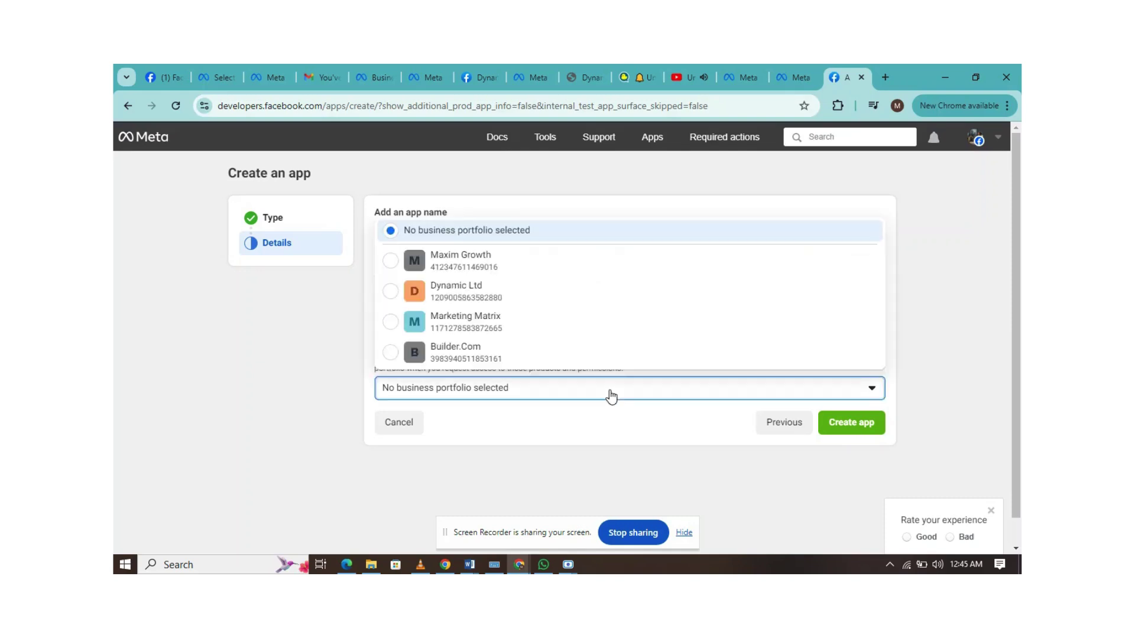
{"action": "left_click", "coordinate": [582, 291]}
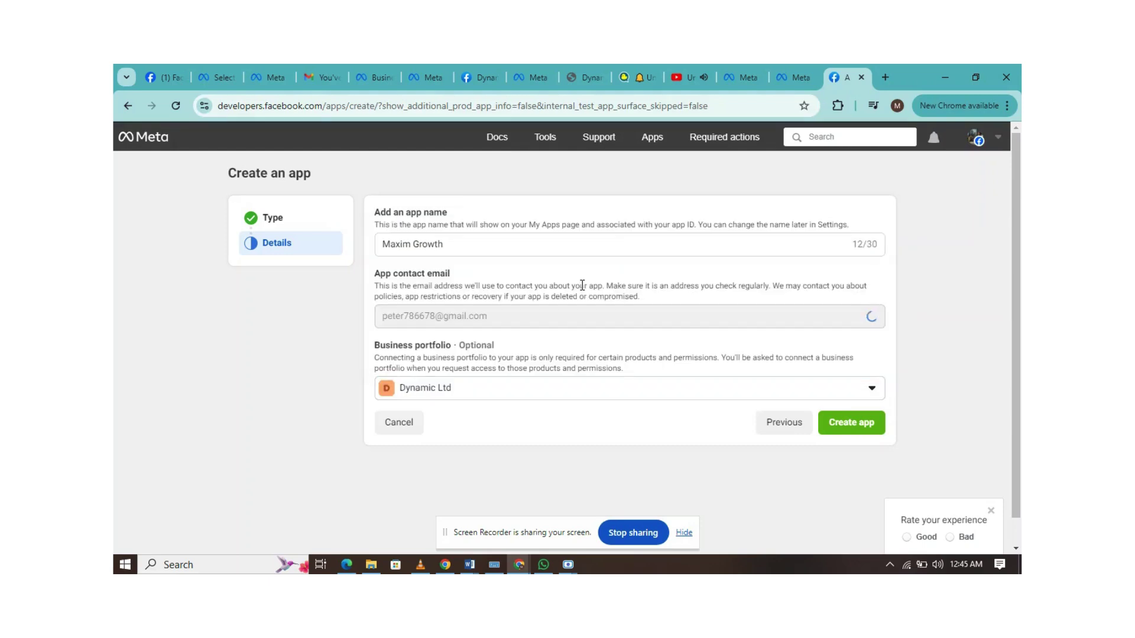
{"action": "left_click", "coordinate": [573, 398]}
{"action": "left_click", "coordinate": [550, 261]}
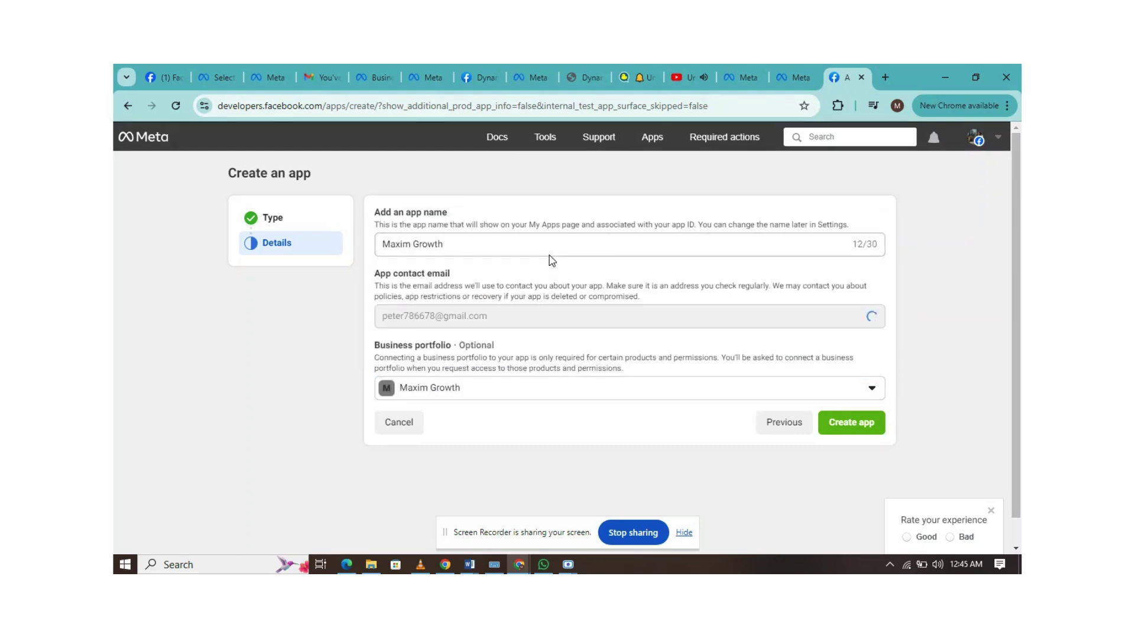
{"action": "left_click", "coordinate": [845, 422]}
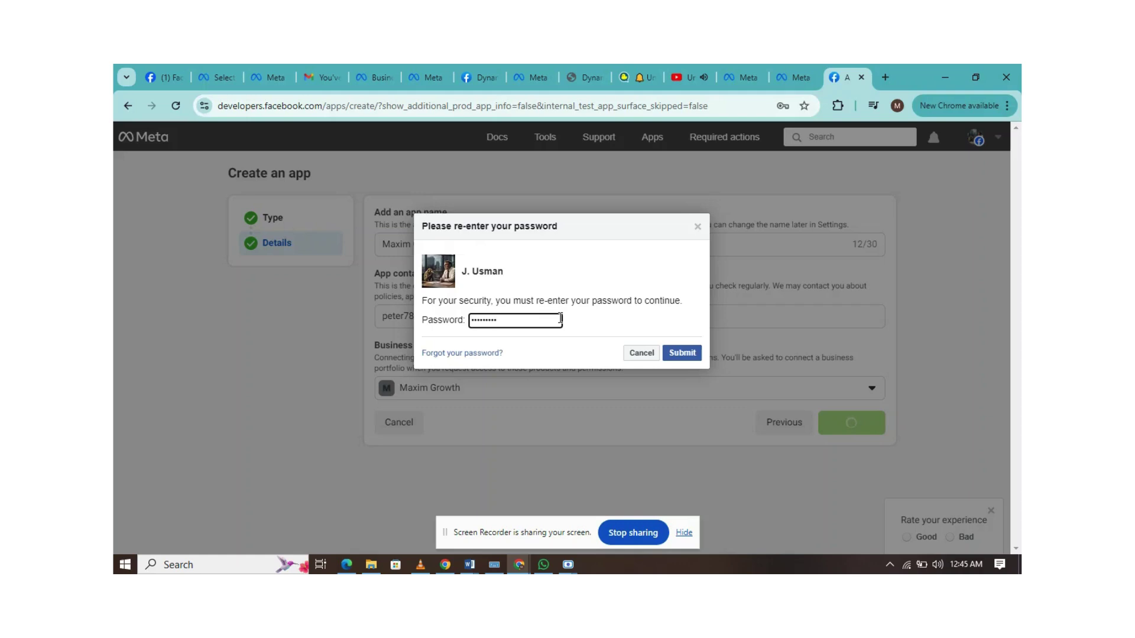
Submit the re-entered account password so the Maxim Growth app dashboard loads.
{"action": "key", "text": "Return"}
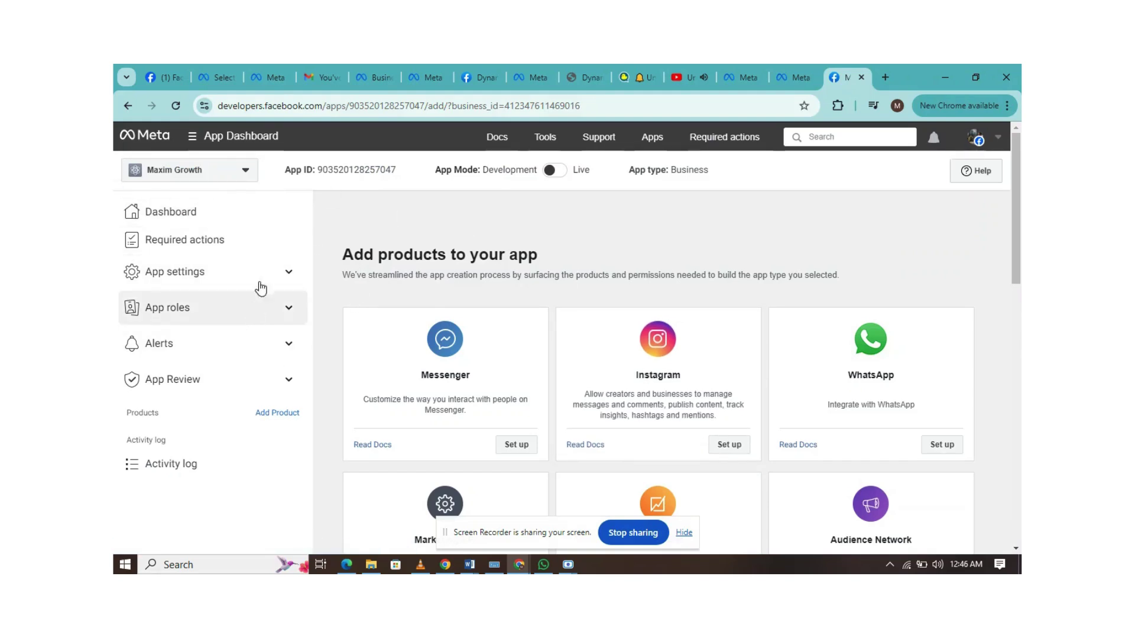
Go to Permissions and Features under App Review for the Maxim Growth app.
{"action": "left_click", "coordinate": [246, 387]}
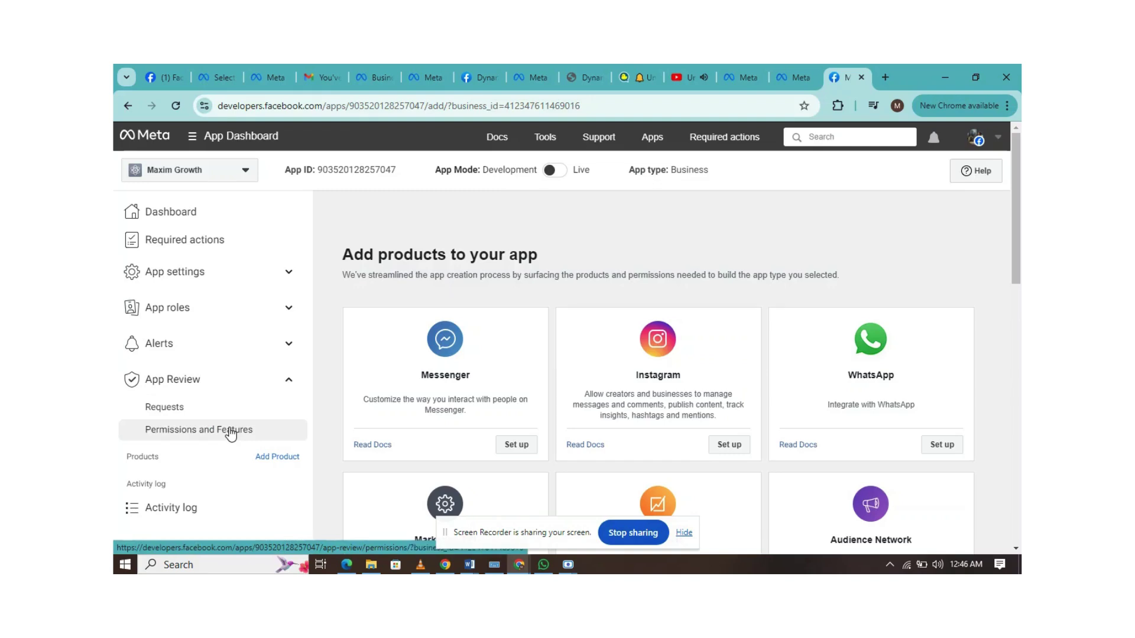
{"action": "left_click", "coordinate": [230, 431]}
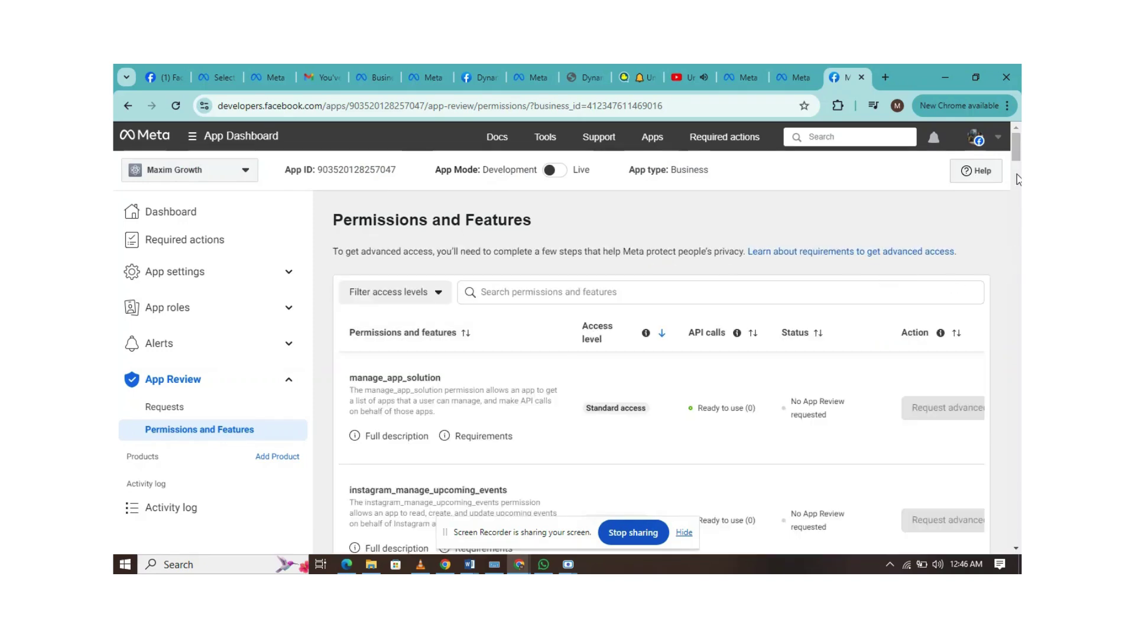
{"action": "scroll", "coordinate": [1018, 148], "scroll_direction": "down", "scroll_amount": 1}
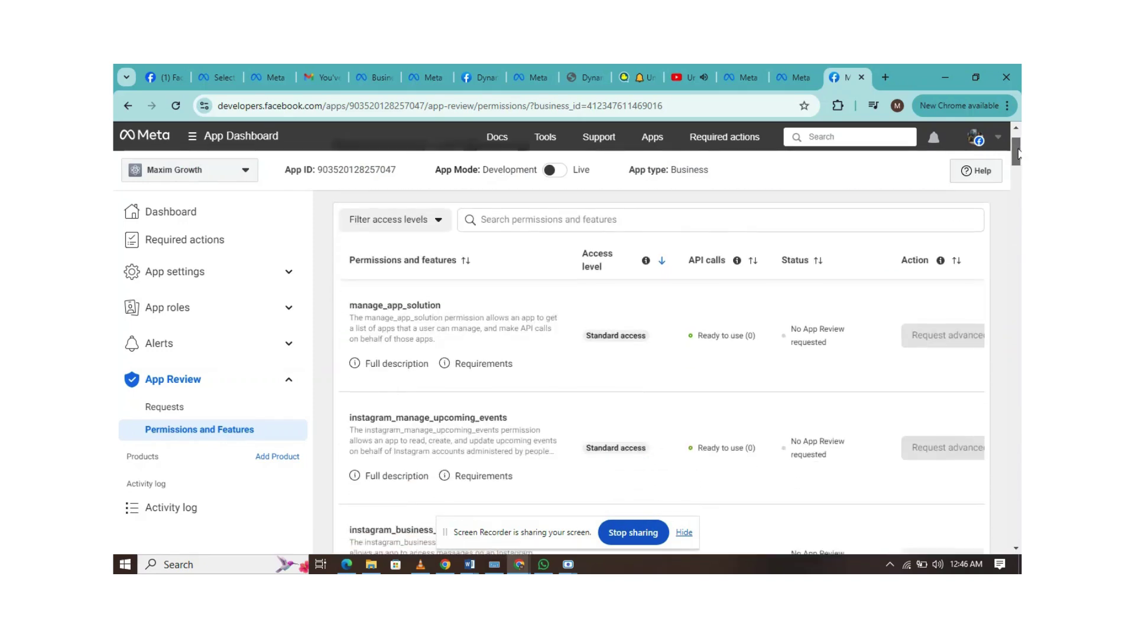
{"action": "left_click_drag", "start_coordinate": [1017, 153], "coordinate": [1013, 207]}
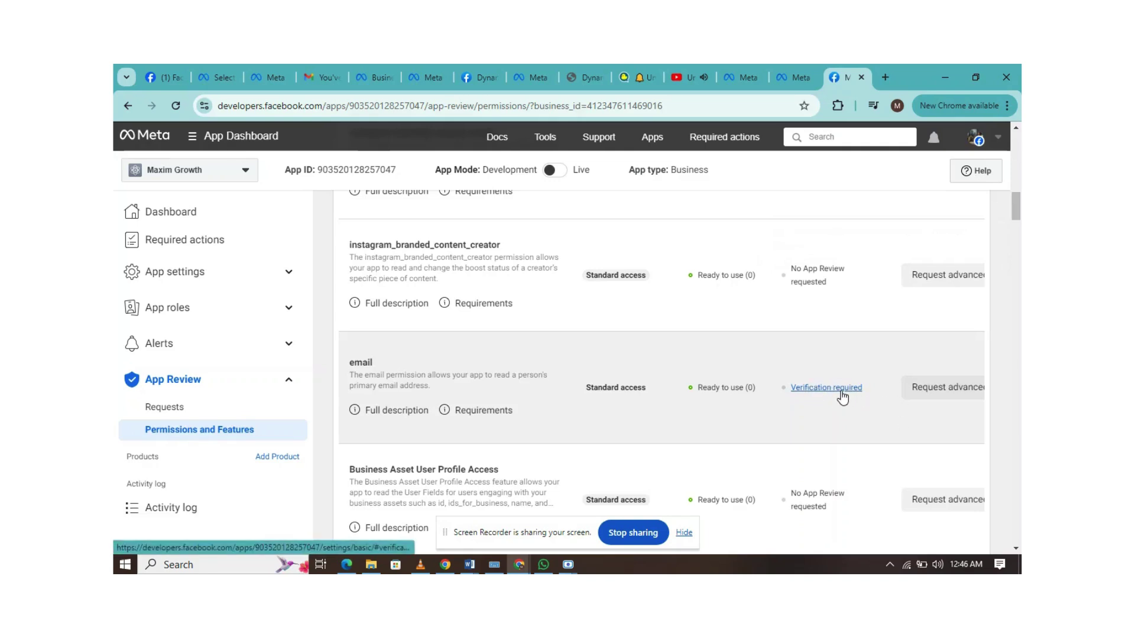
Follow the email permission's 'Verification required' link to the app's Basic settings.
{"action": "left_click", "coordinate": [842, 396]}
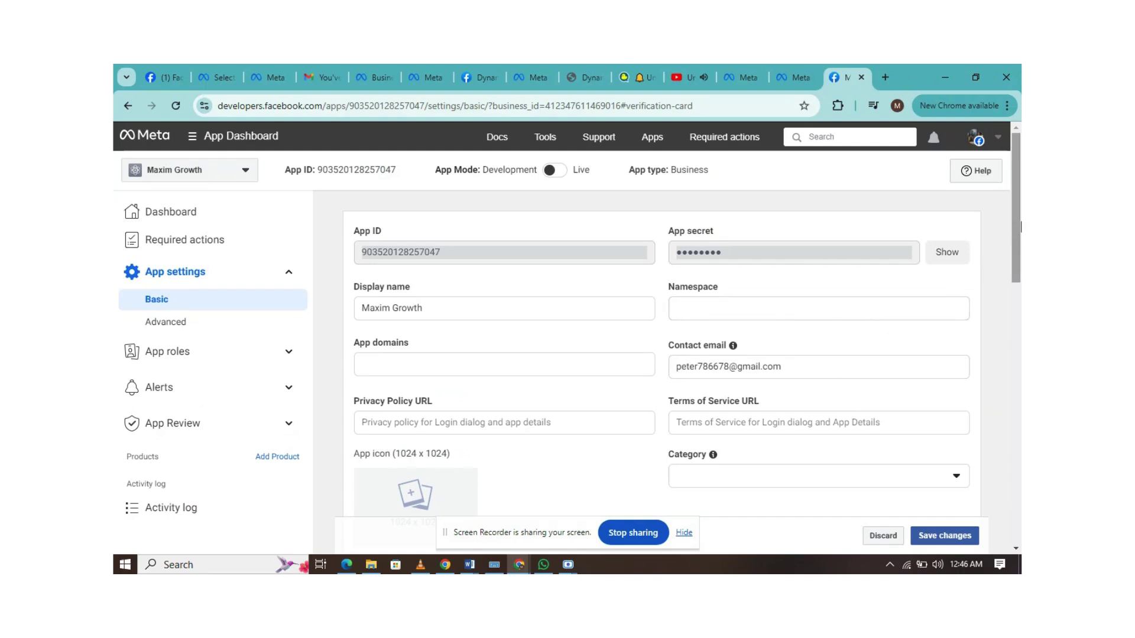
{"action": "left_click_drag", "start_coordinate": [1020, 227], "coordinate": [1006, 331]}
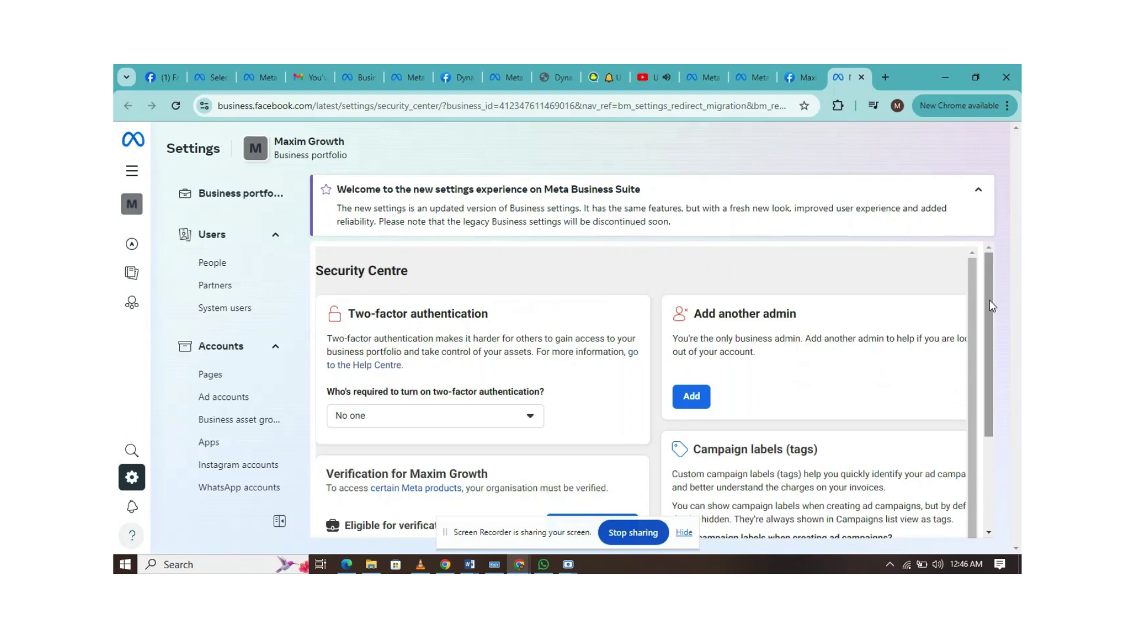
{"action": "left_click_drag", "start_coordinate": [990, 307], "coordinate": [991, 397]}
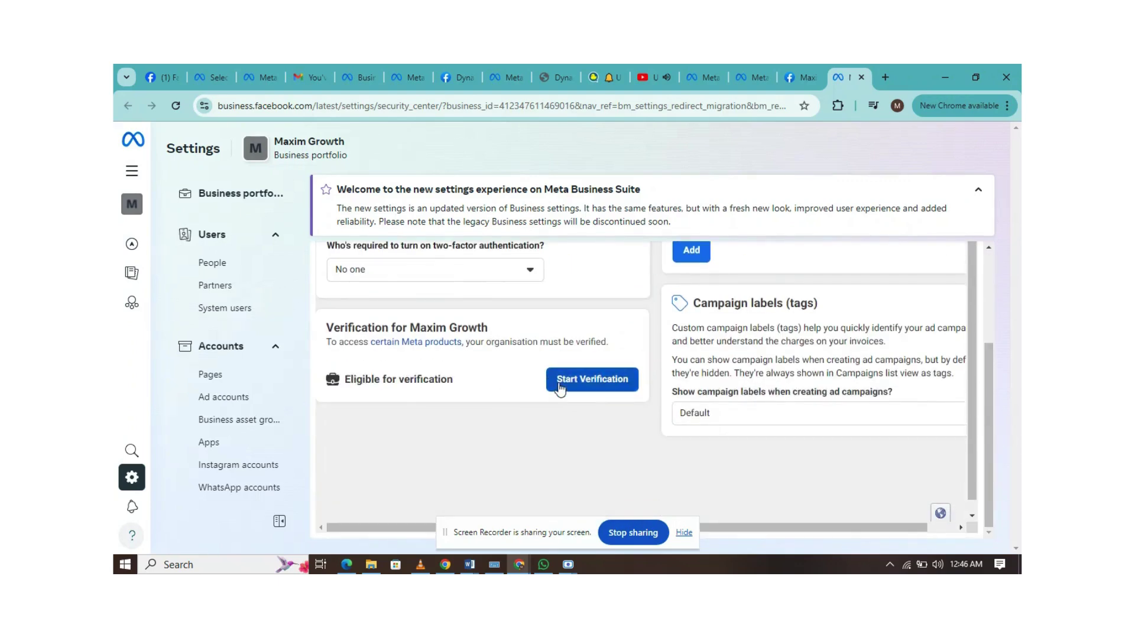
Begin Maxim Growth's business verification wizard, keeping United States as the business location.
{"action": "left_click", "coordinate": [589, 380]}
{"action": "left_click", "coordinate": [603, 384]}
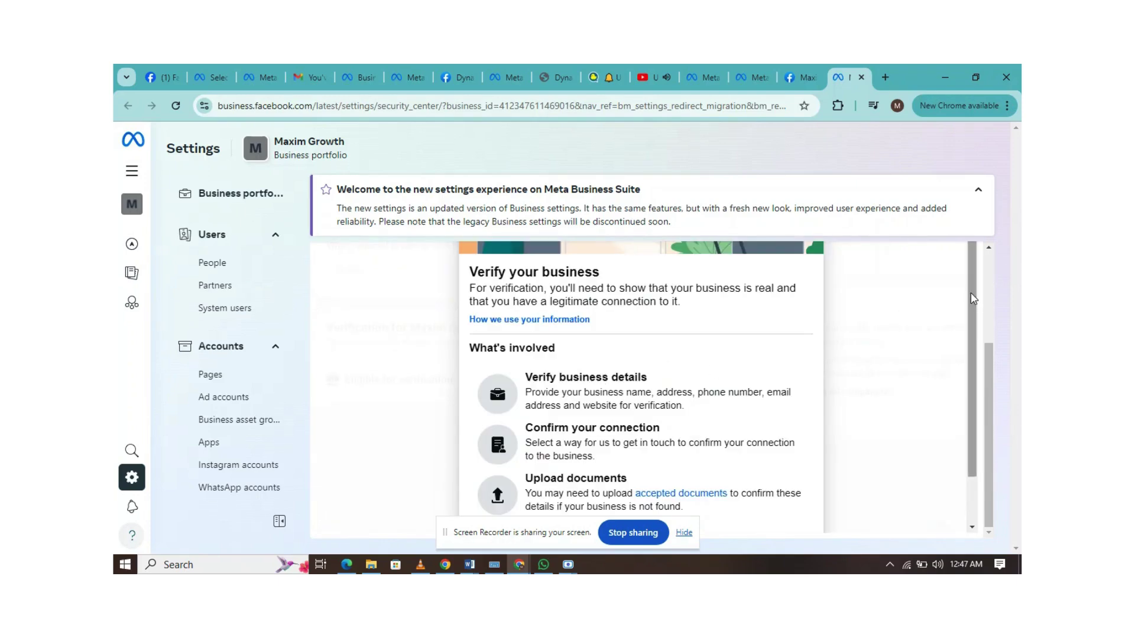
{"action": "left_click_drag", "start_coordinate": [972, 296], "coordinate": [971, 408]}
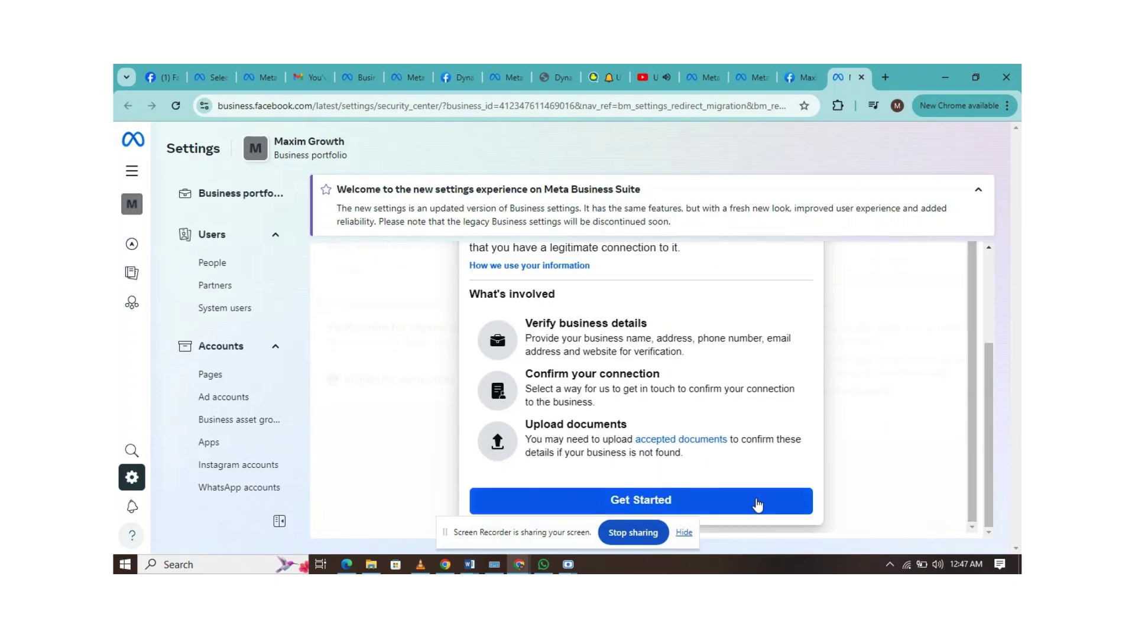
{"action": "left_click", "coordinate": [756, 505]}
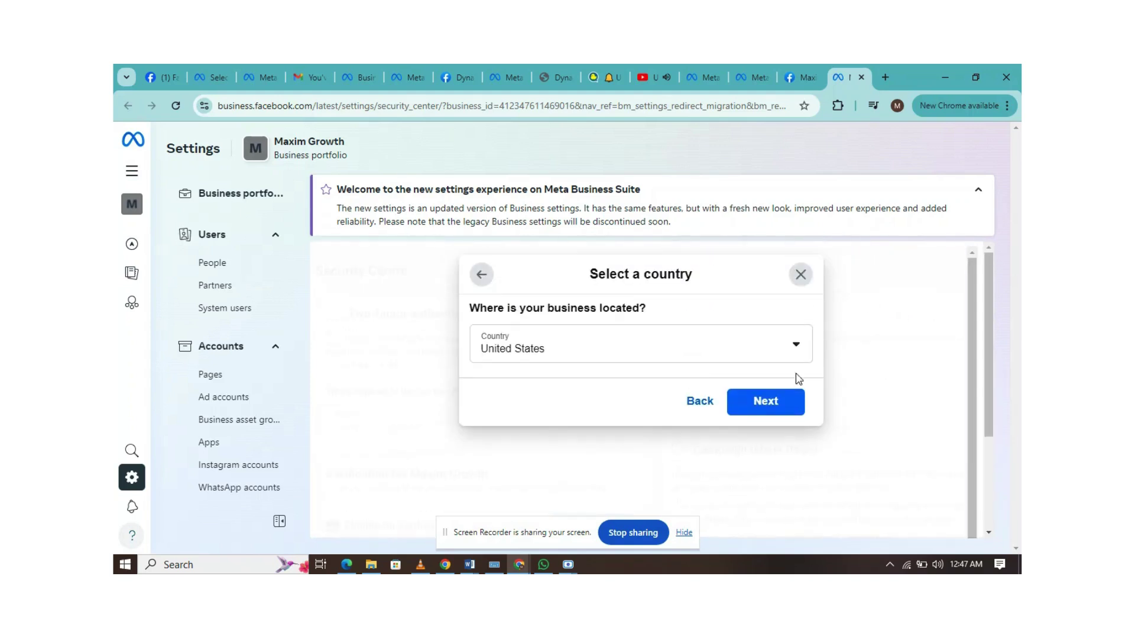
{"action": "left_click", "coordinate": [764, 404]}
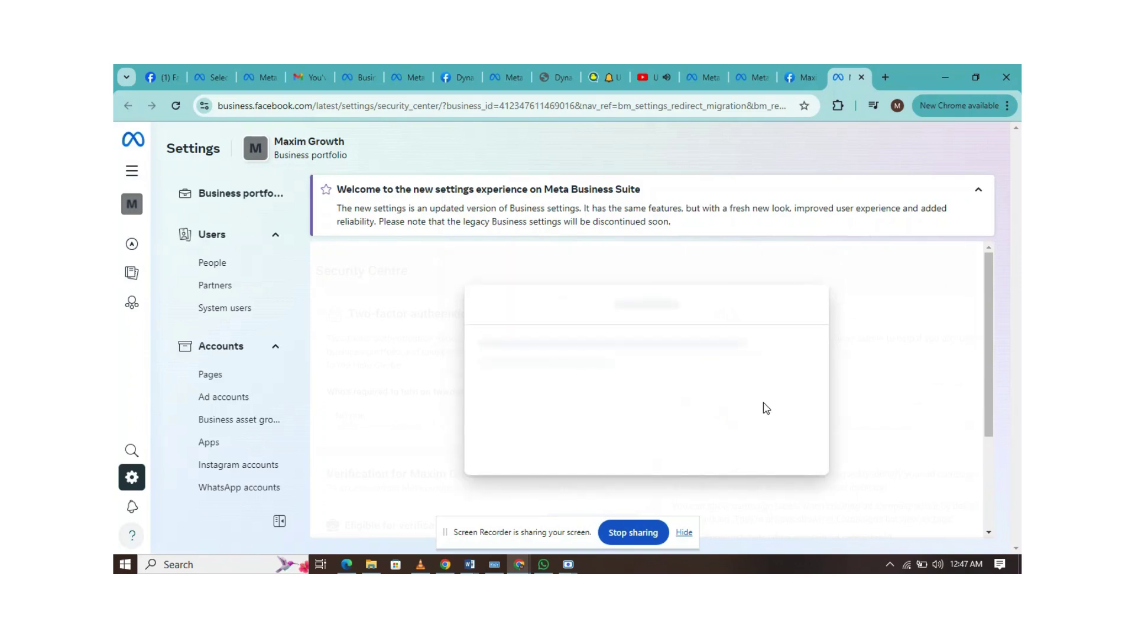